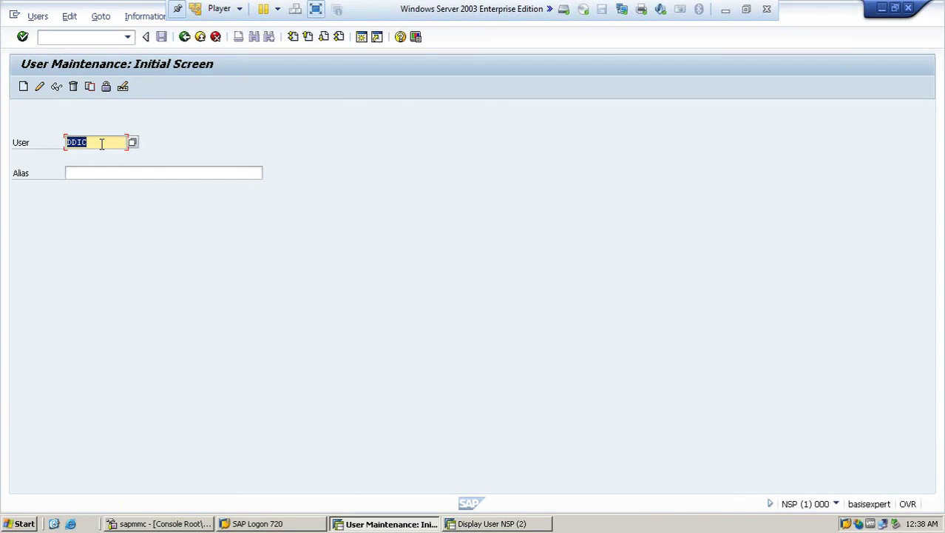
Step: Replace DDIC in the SU01 User field with the new user's ID
key("BackSpace")
type("ahmed")
Step: Start creating the user with title Mr. and the person's last and first names
left_click(23, 87)
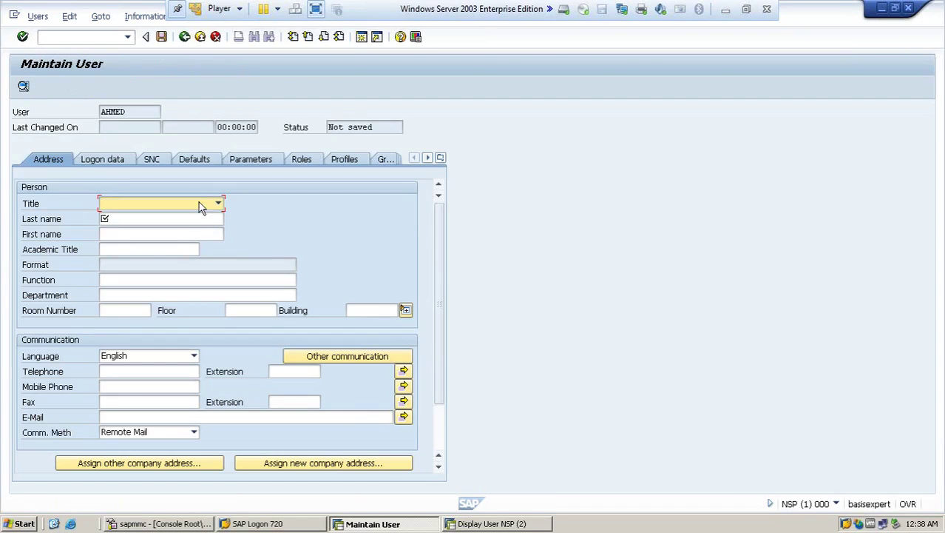
left_click(219, 203)
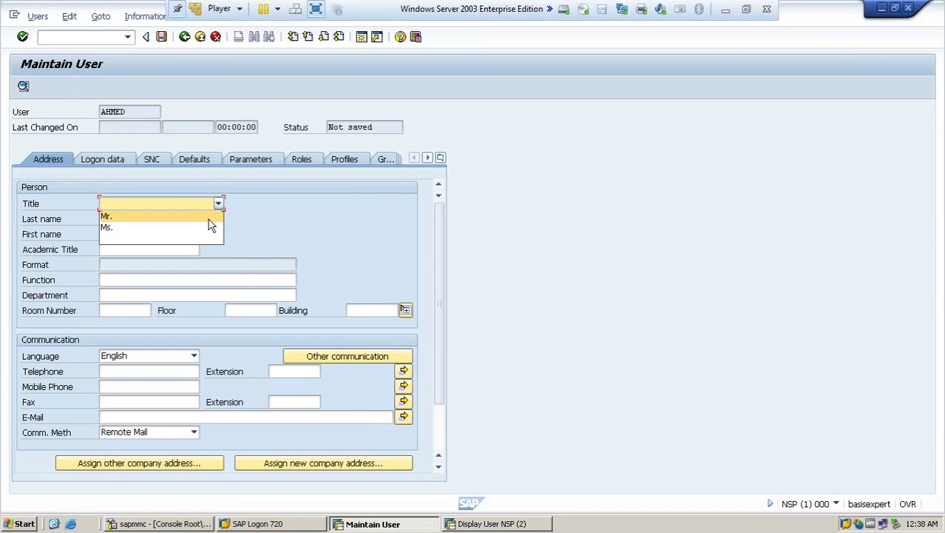
left_click(208, 217)
left_click(199, 220)
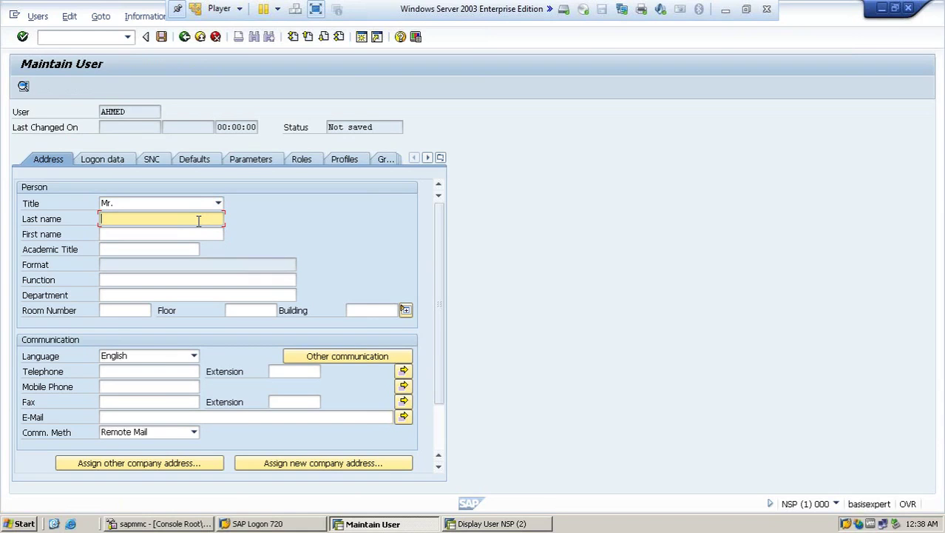
left_click(193, 232)
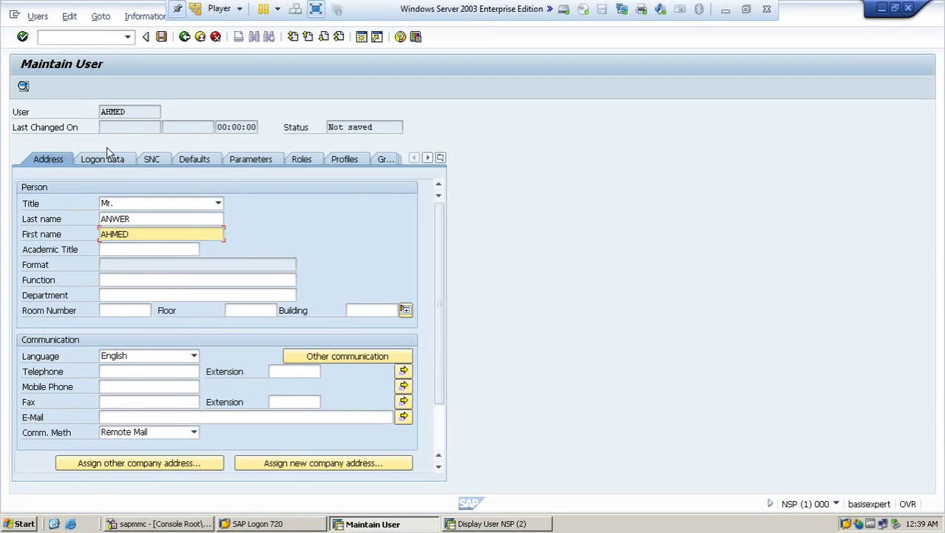
Step: Attempt a save, acknowledge the initial-password message, and go to the Initial password field
left_click(163, 38)
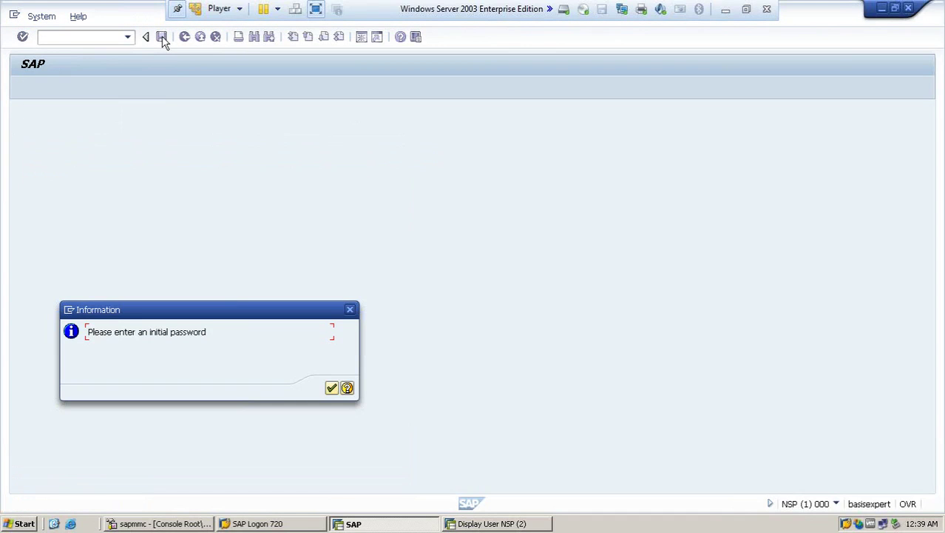
left_click(330, 389)
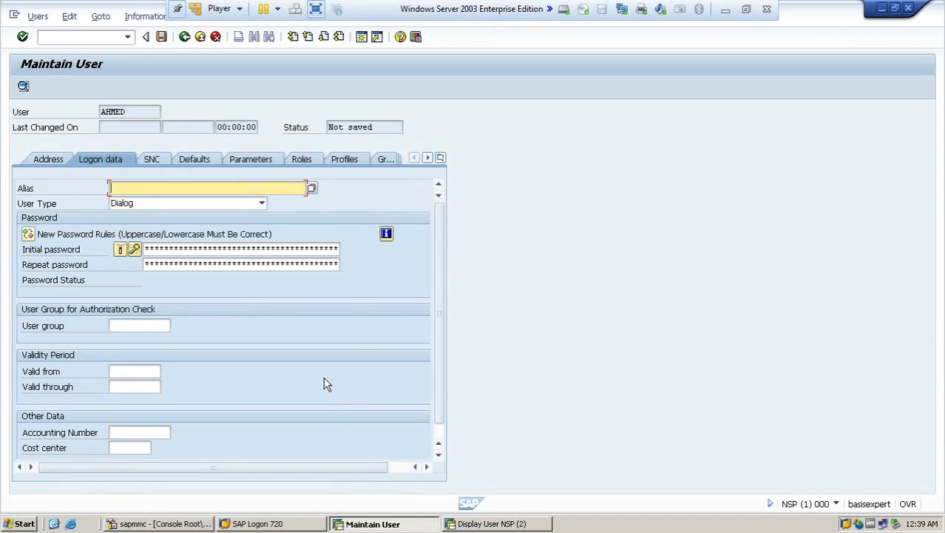
left_click(163, 250)
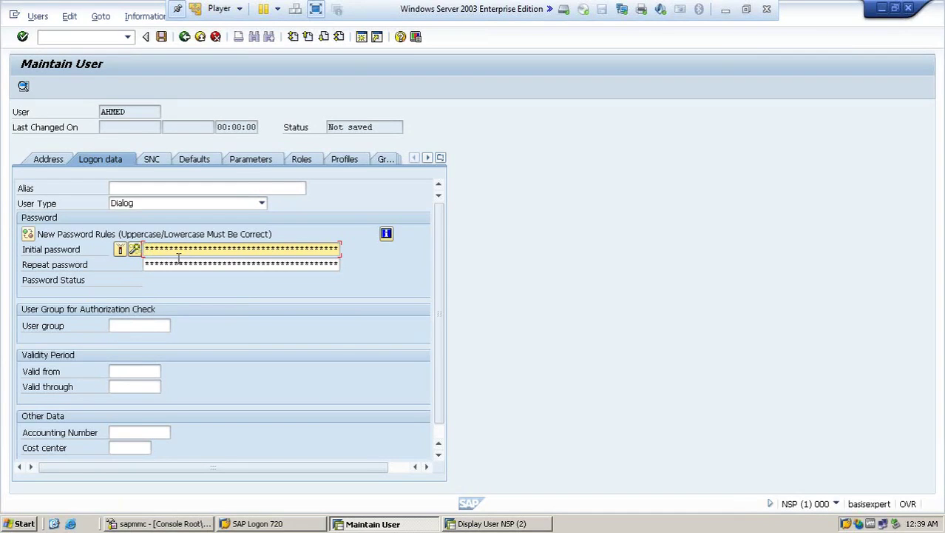
Step: Enter and repeat the initial password, check the validity dates, and save the user
key("Right")
key("Right")
key("Right")
key("Right")
key("Right")
key("Tab")
key("Right")
key("Right")
key("Right")
key("Right")
key("Right")
key("Right")
key("Right")
key("Right")
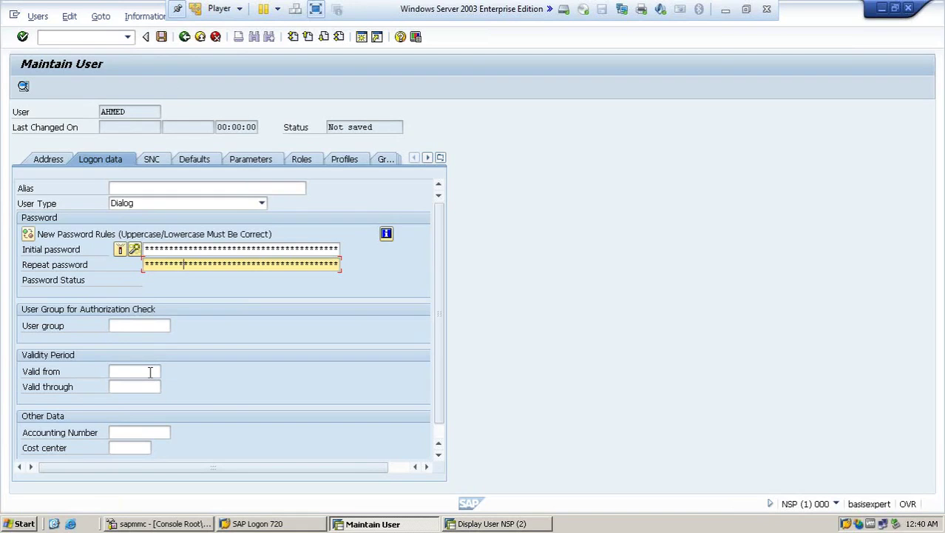
left_click(150, 371)
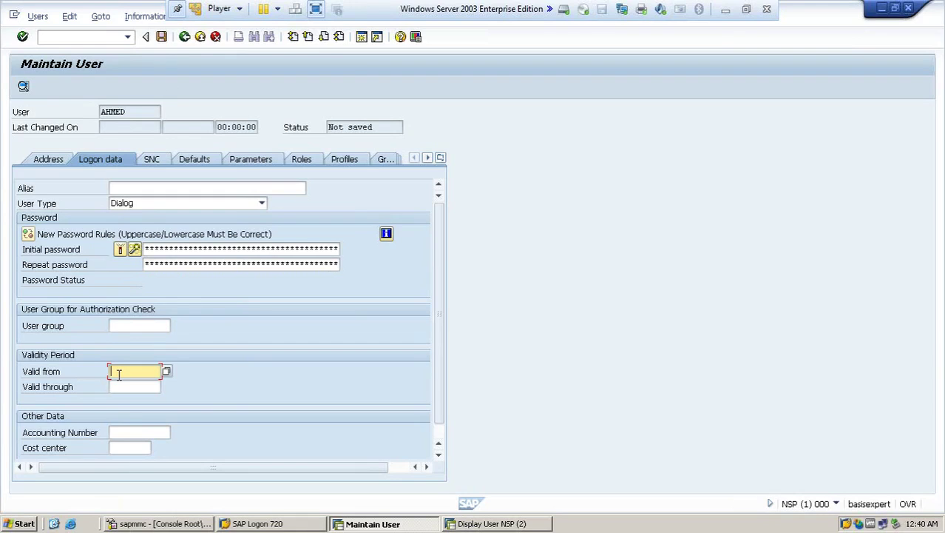
left_click(141, 385)
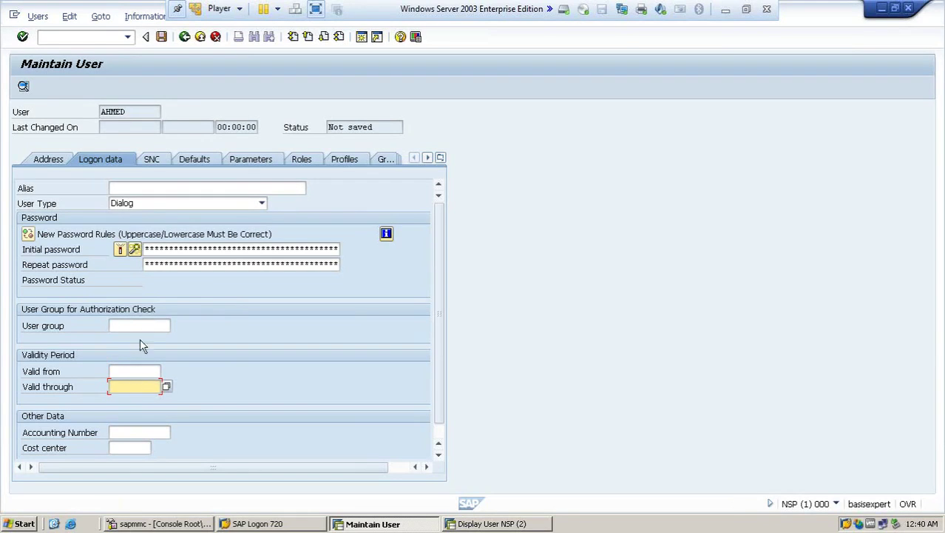
left_click(161, 36)
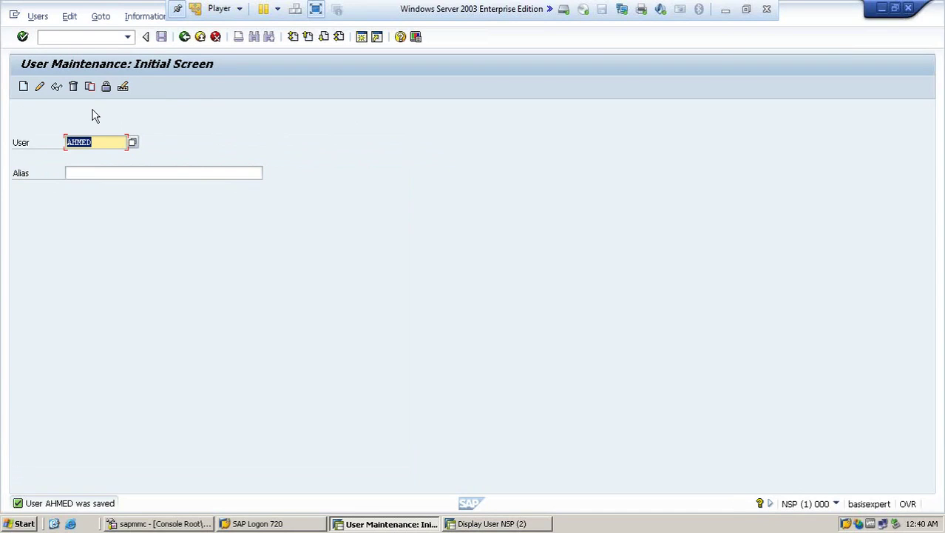
Step: Reopen the saved user in change mode and show its Logon data
left_click(41, 91)
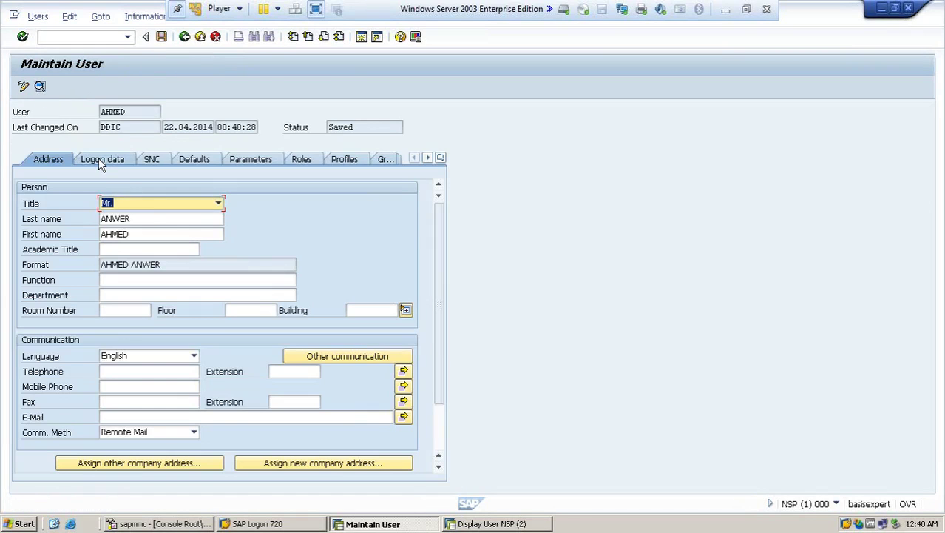
left_click(100, 160)
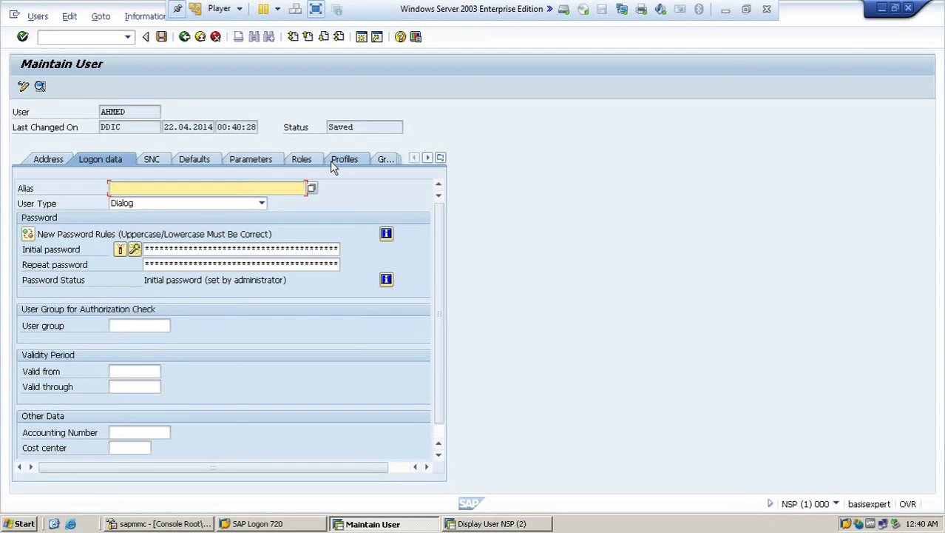
Step: Review the Defaults and SNC settings, including OutputDevice, then view the empty Parameters list
left_click(211, 168)
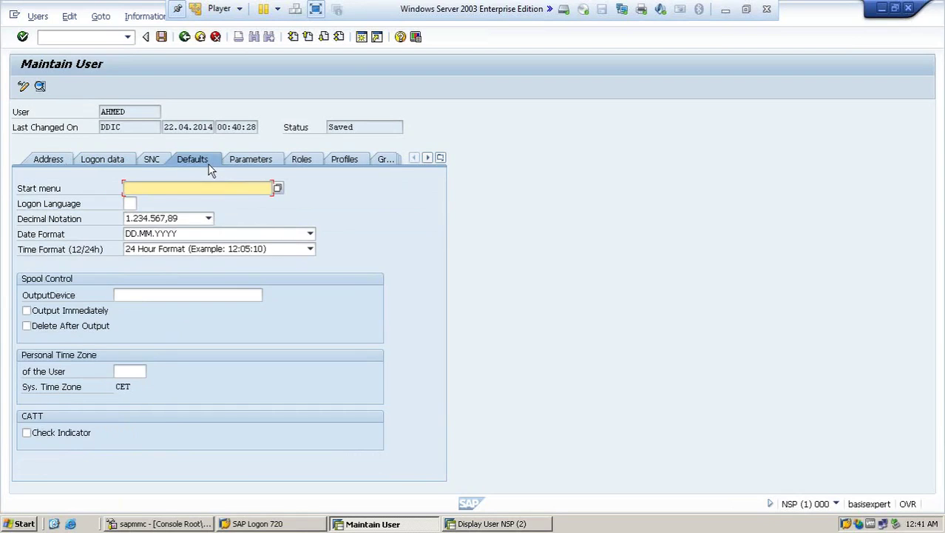
left_click(177, 164)
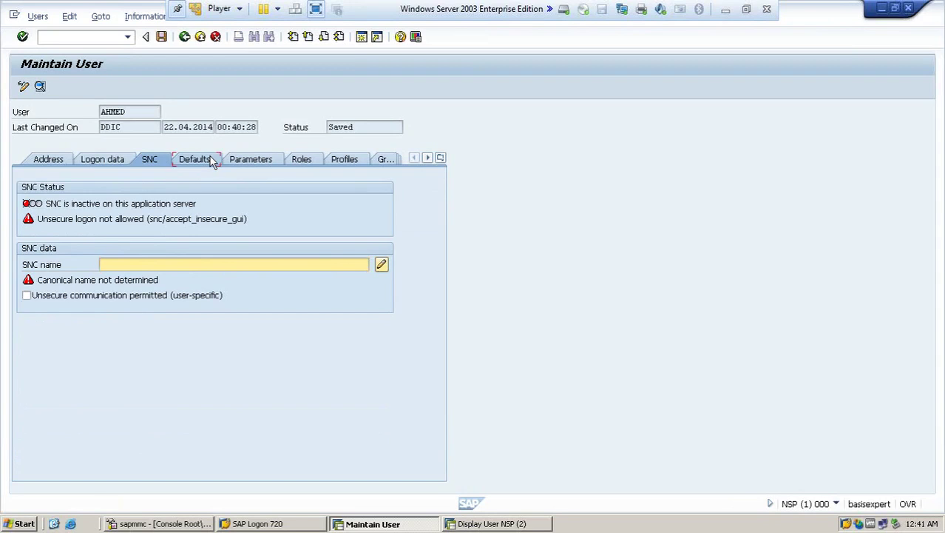
left_click(210, 159)
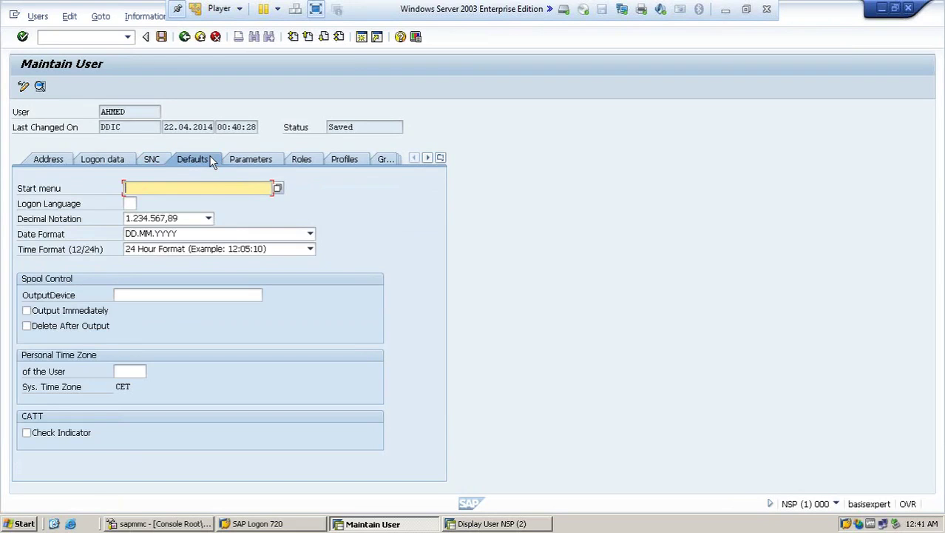
left_click(150, 293)
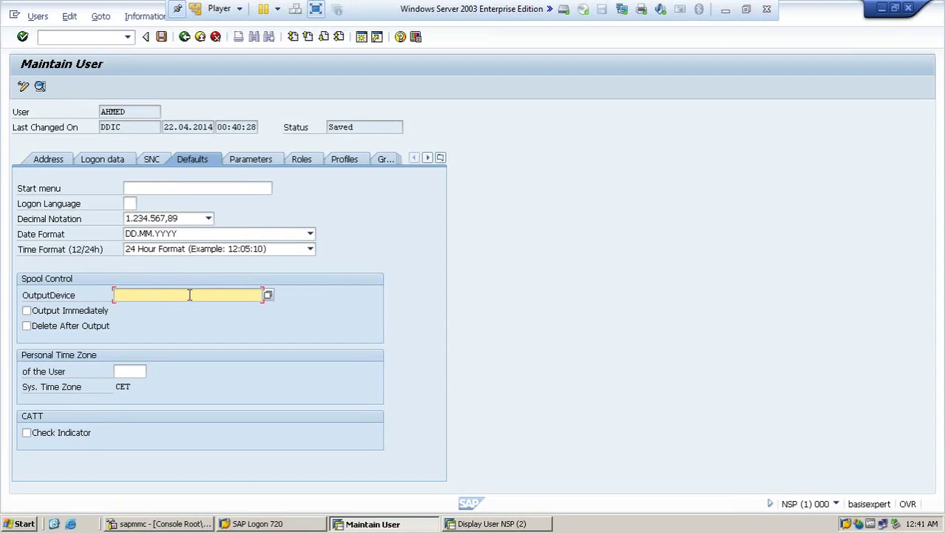
left_click(253, 160)
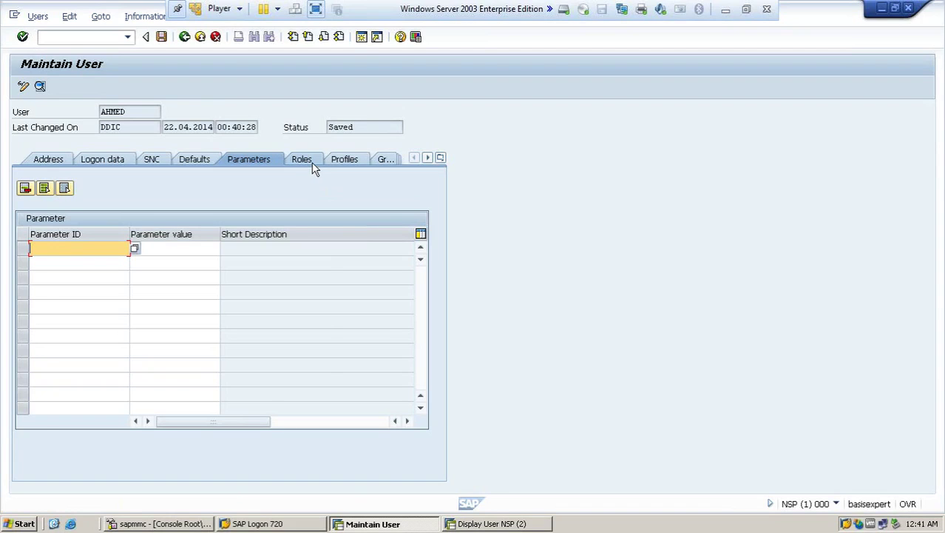
Step: Add the SAP_ALL profile on the Profiles tab and save the user
left_click(303, 160)
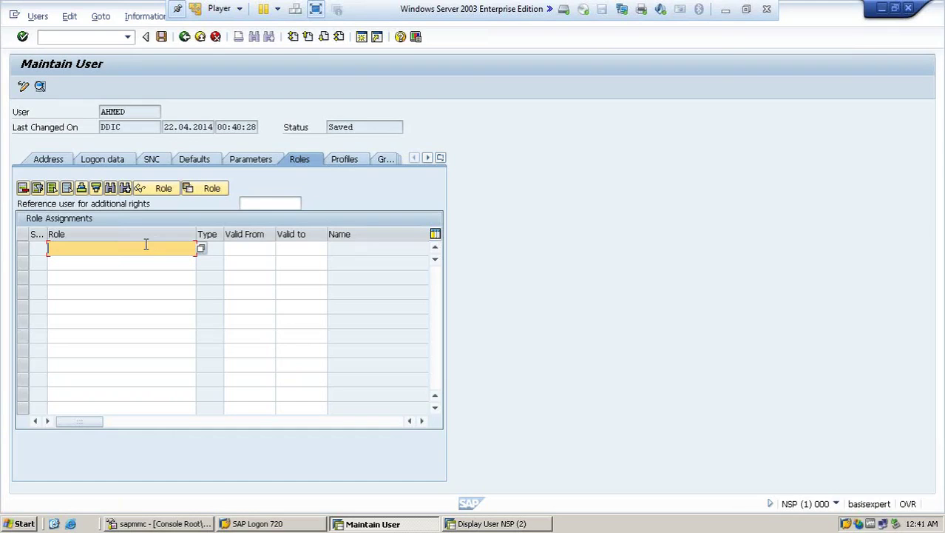
left_click(340, 159)
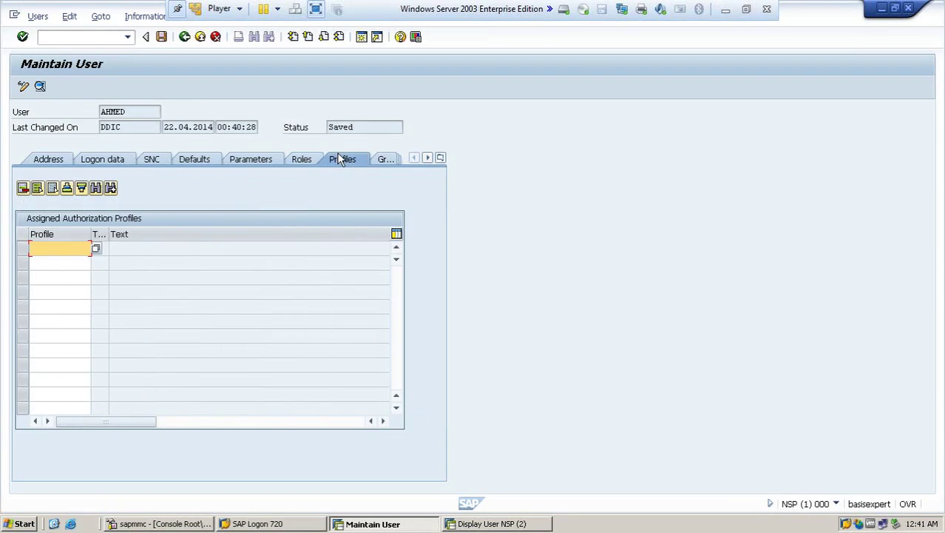
type("sap_al")
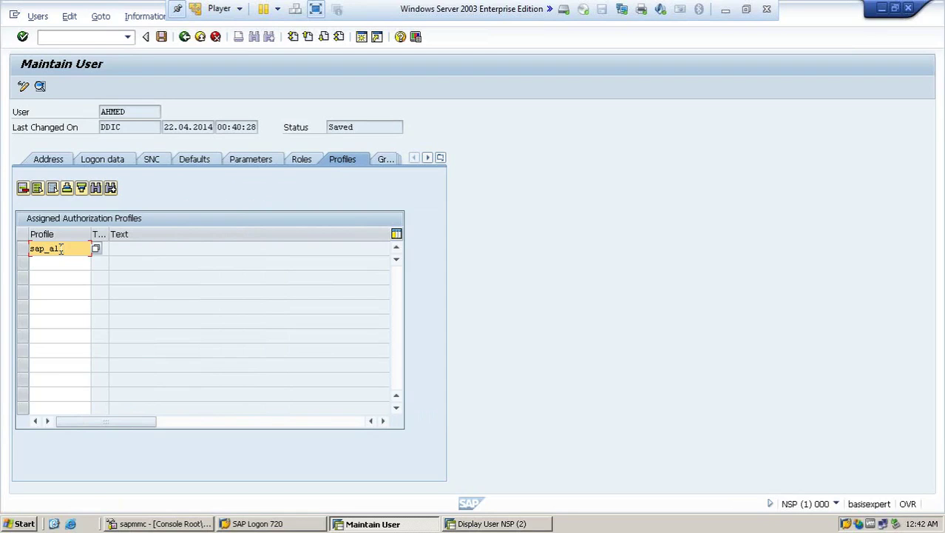
type("l")
key("Return")
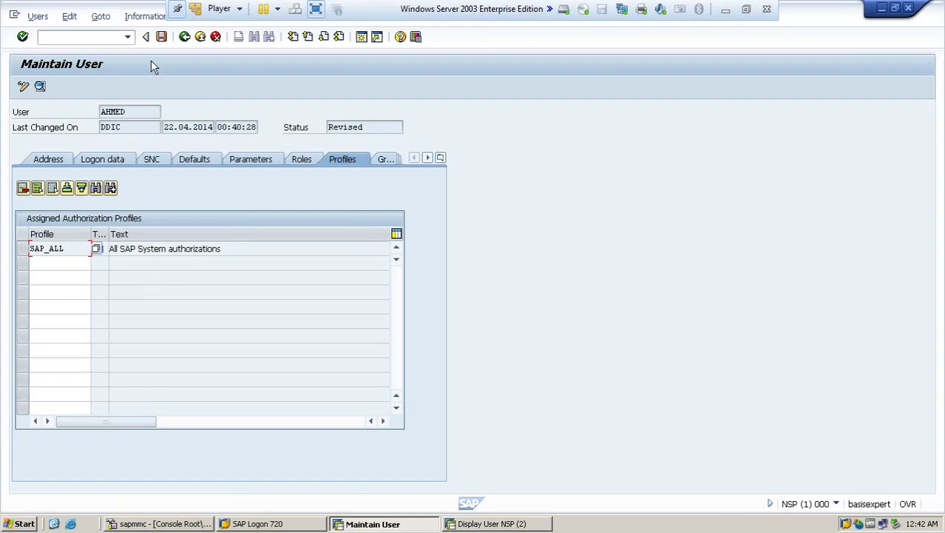
left_click(162, 38)
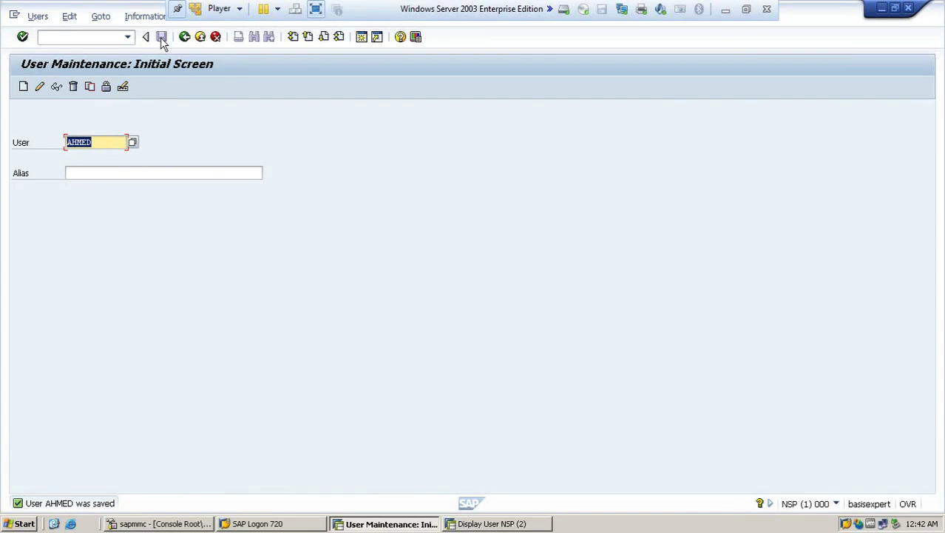
Step: Run /nex in the command field to log off and close all sessions
left_click(108, 36)
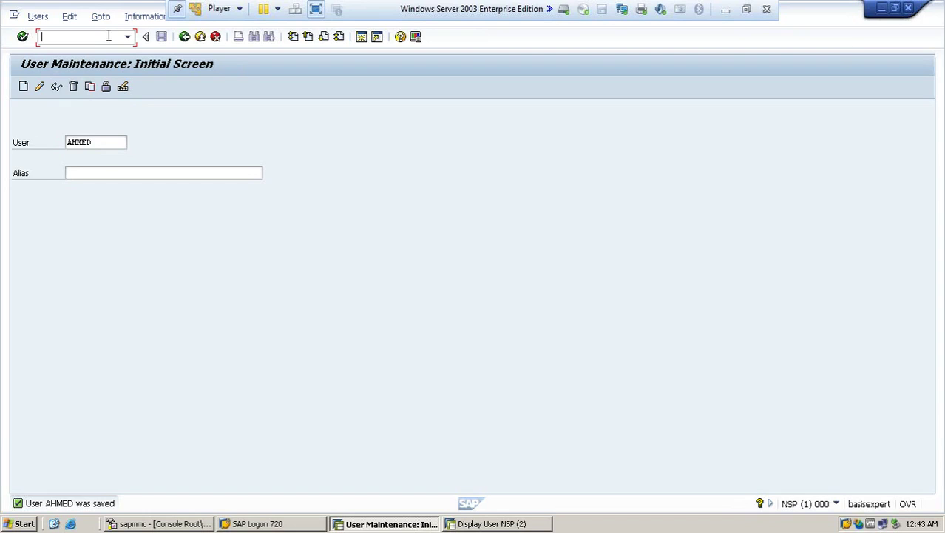
type("/nex")
key("BackSpace")
key("BackSpace")
type("ex")
key("Return")
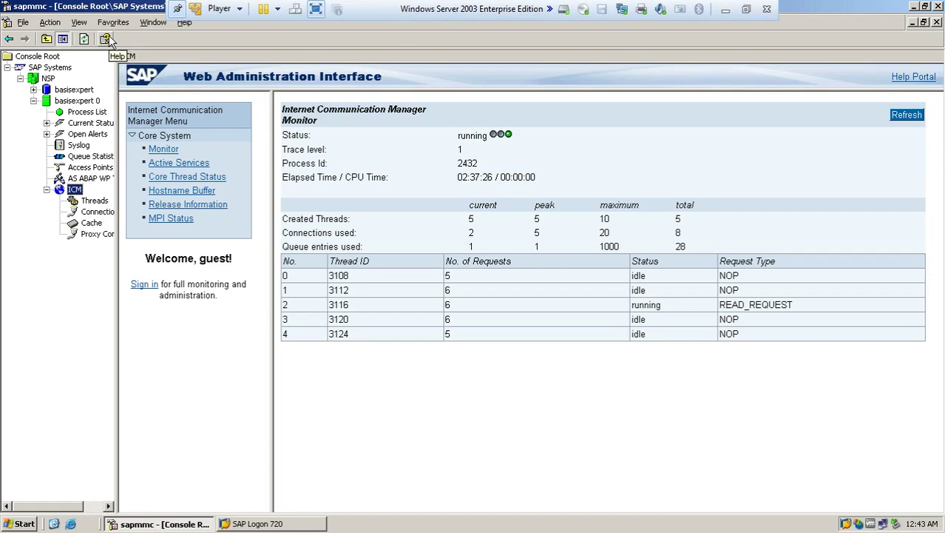
Step: Minimize the management console, launch SAP Logon and open the NSP system connection
left_click(913, 8)
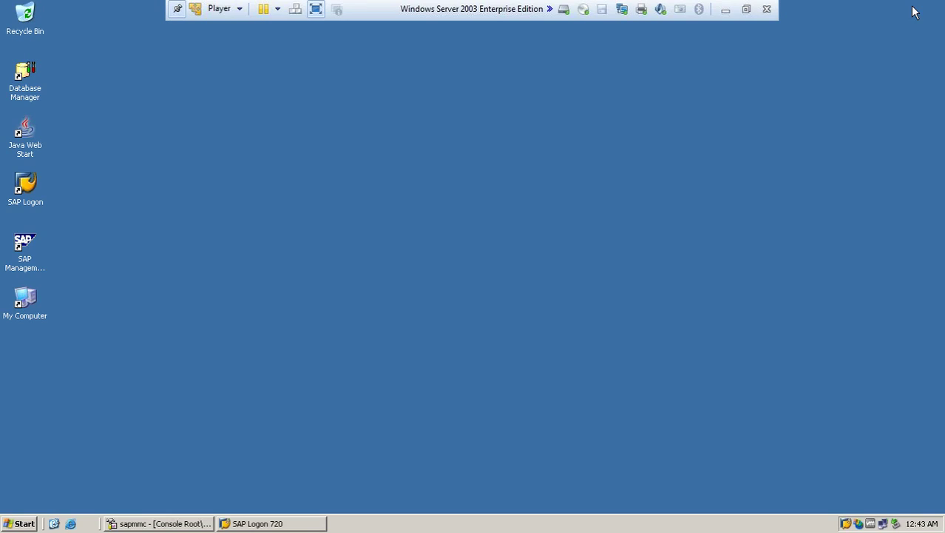
double_click(36, 194)
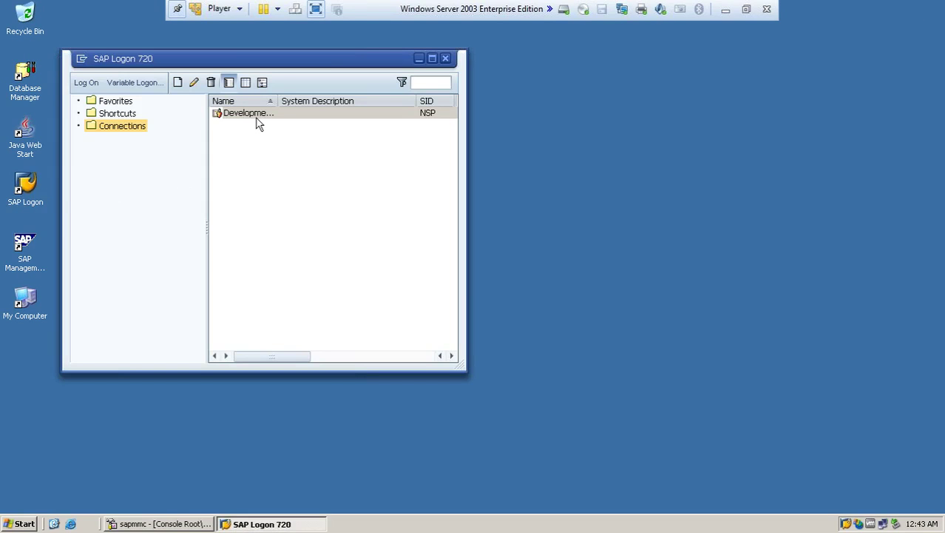
double_click(256, 117)
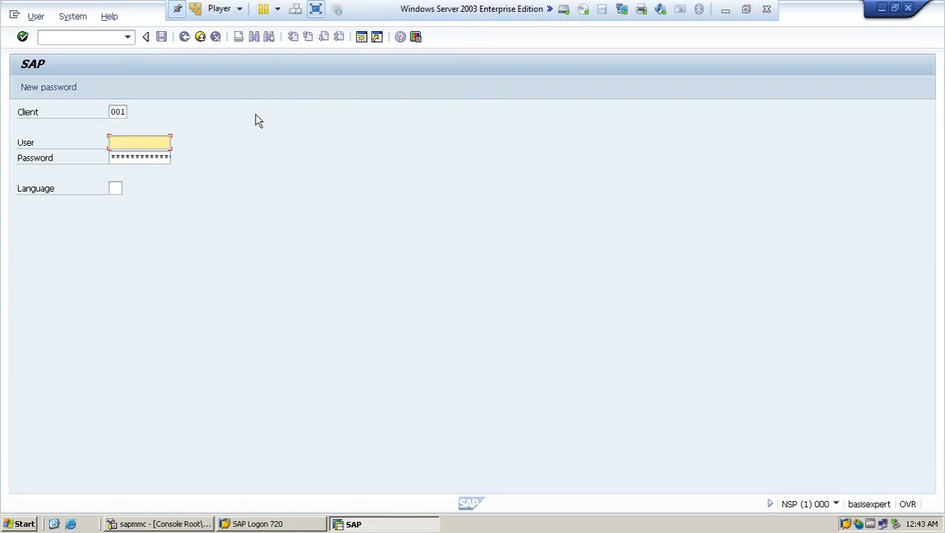
Step: Log on to client 000 with the new user's ID and initial password
left_click(123, 111)
type("0")
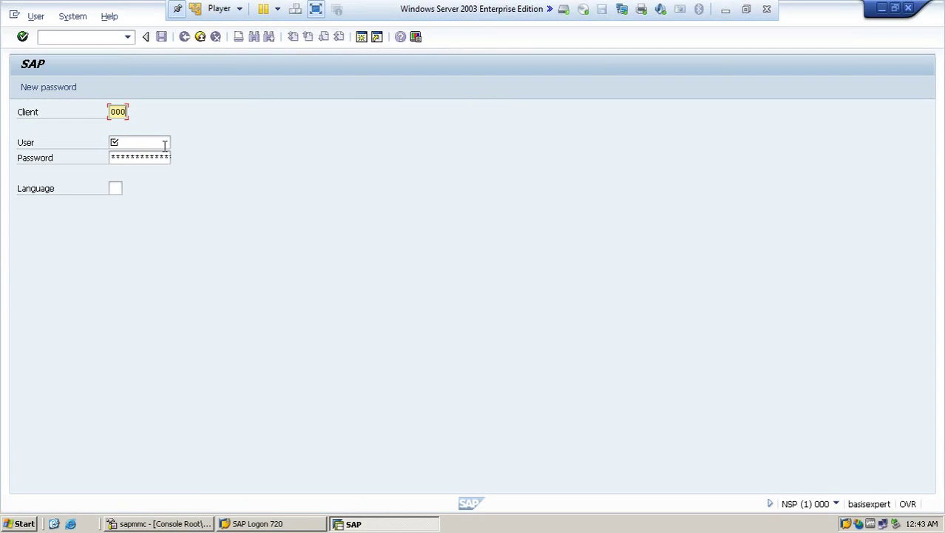
left_click(134, 144)
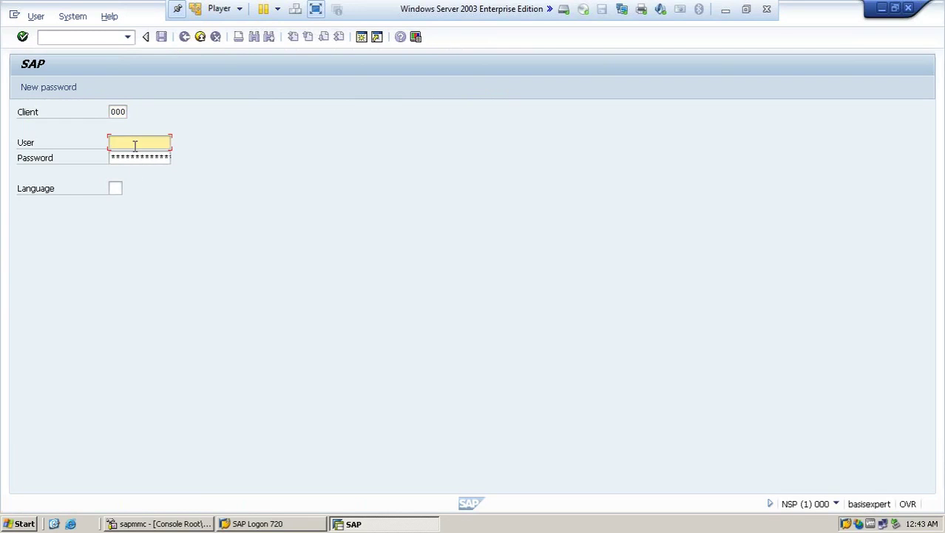
type("ahmed")
left_click(116, 157)
type("*********")
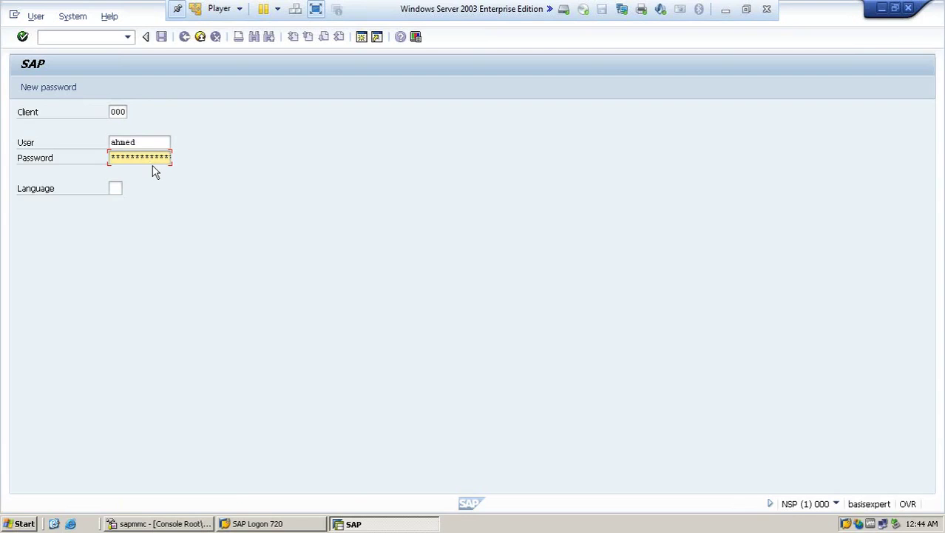
key("Return")
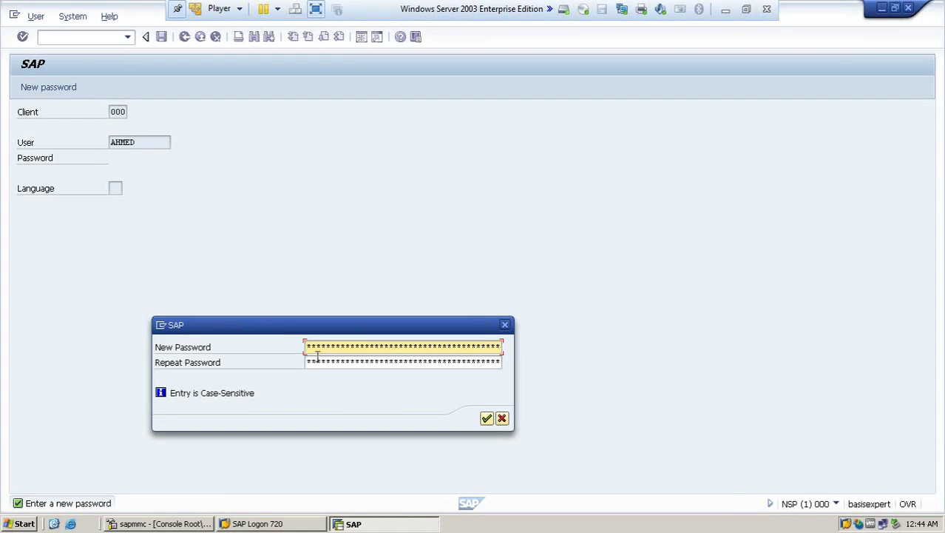
Step: Set and confirm a new password, then continue past the copyright notice
type("*********")
key("Tab")
type("********")
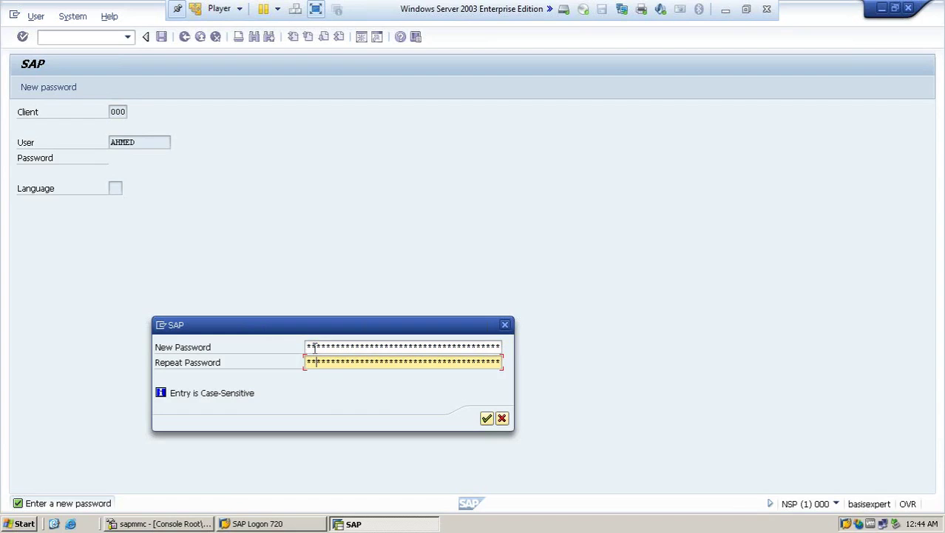
key("Return")
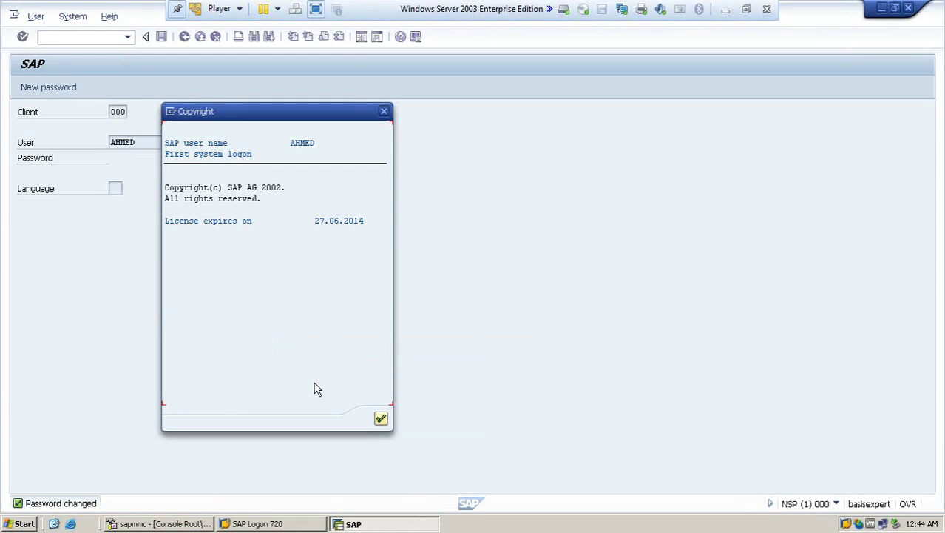
left_click(381, 419)
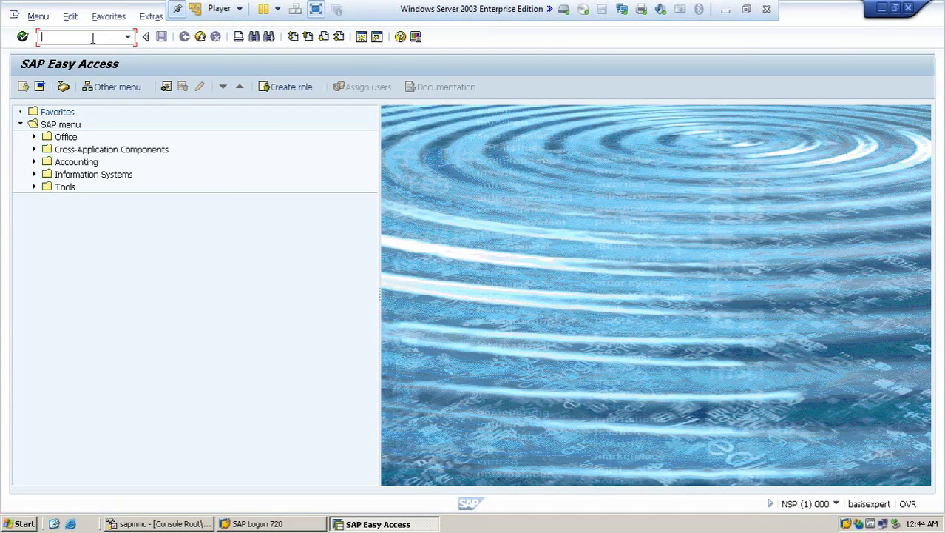
type("sick")
key("Return")
type("/n")
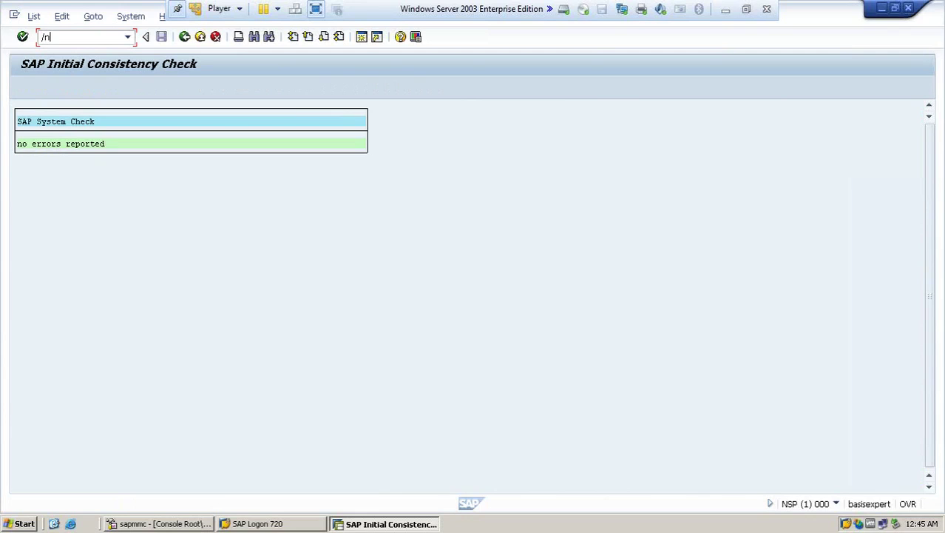
key("Return")
type("rz10")
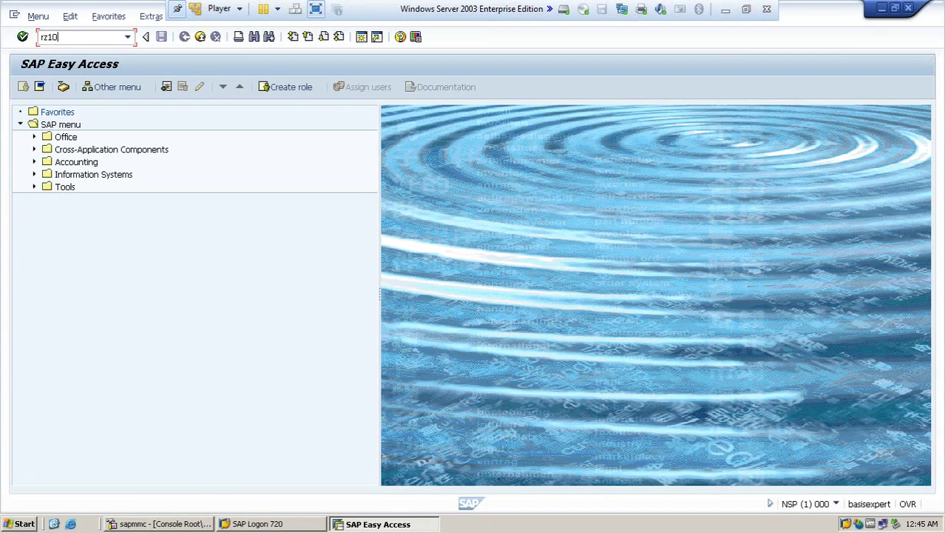
key("Return")
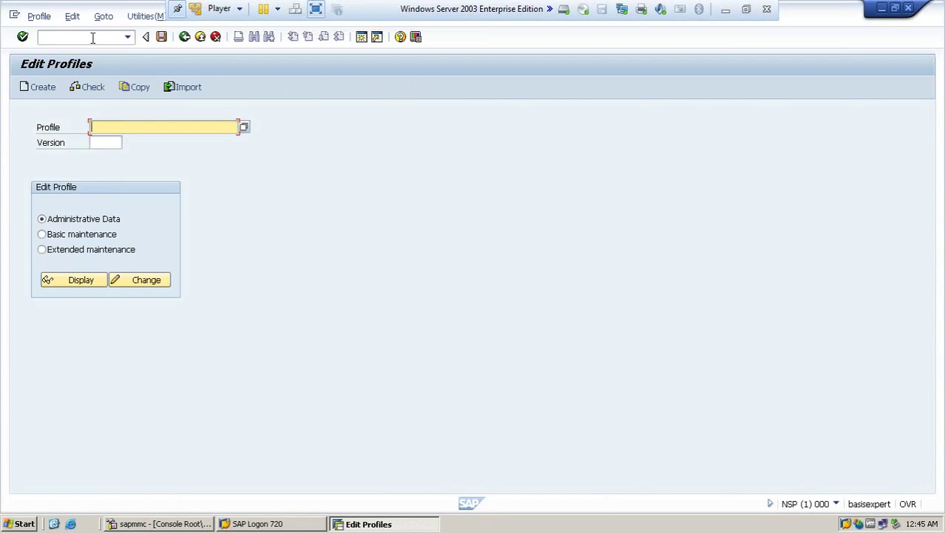
left_click(93, 38)
type("/n")
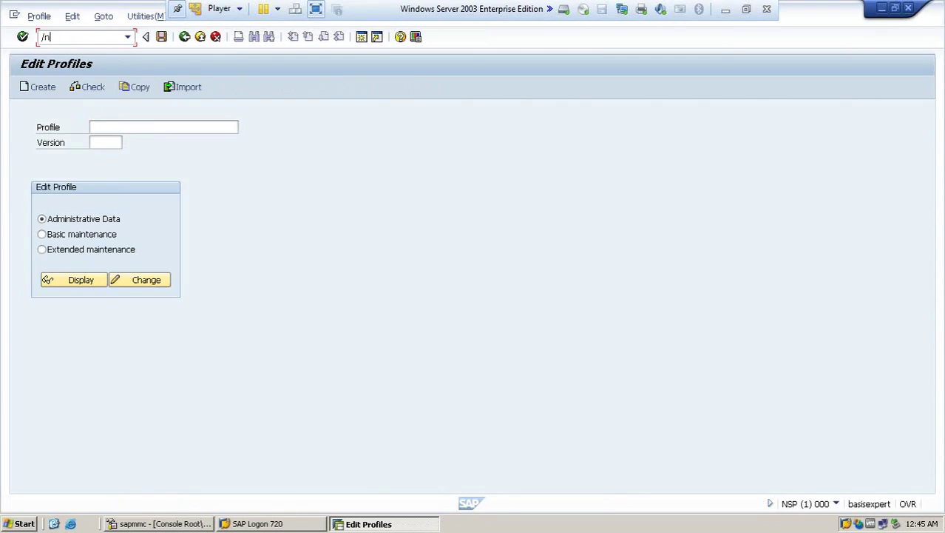
key("Return")
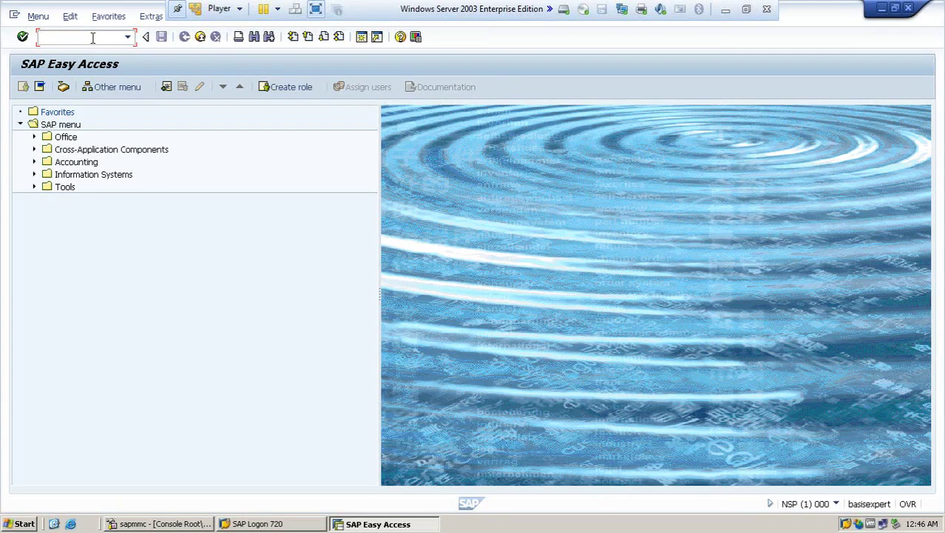
Step: In SU01, copy user AHMED to a new user john, leaving out the address data
type("su01")
key("Return")
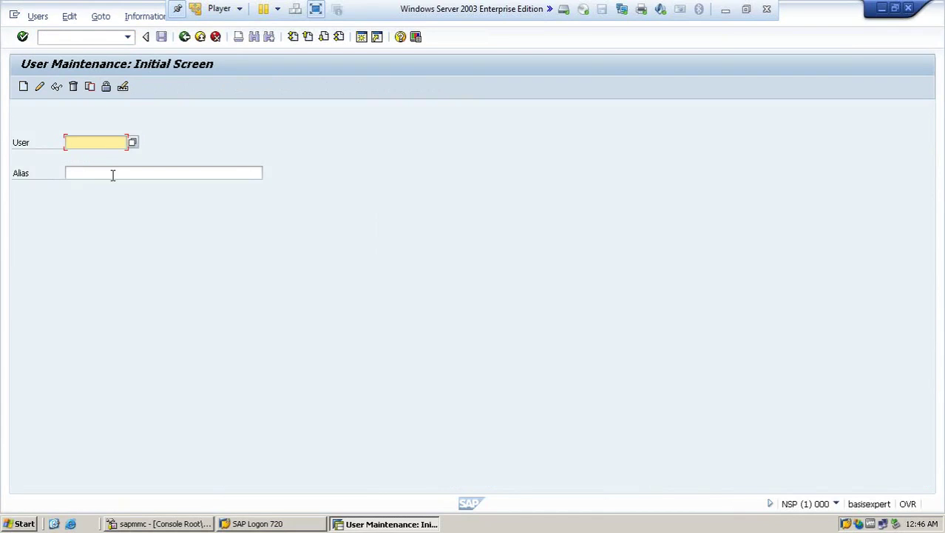
type("ahmed")
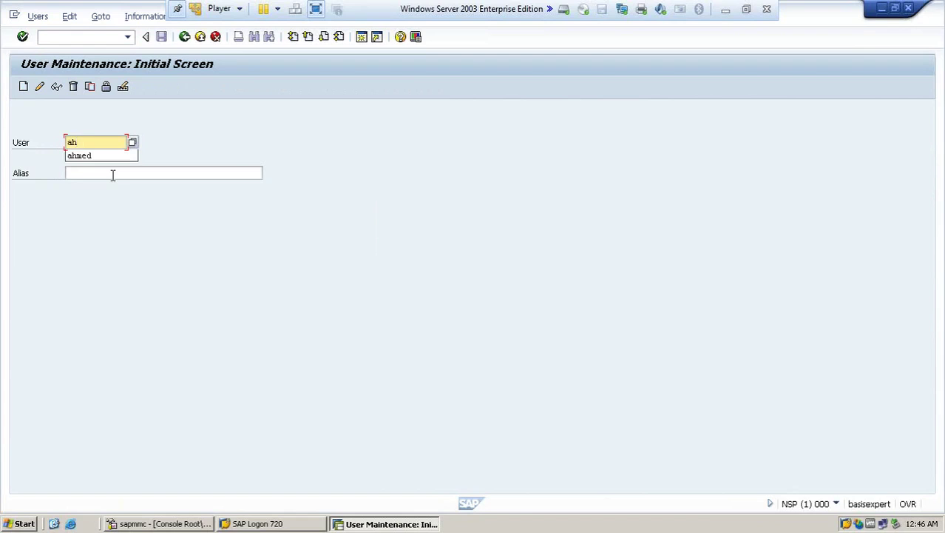
left_click(90, 87)
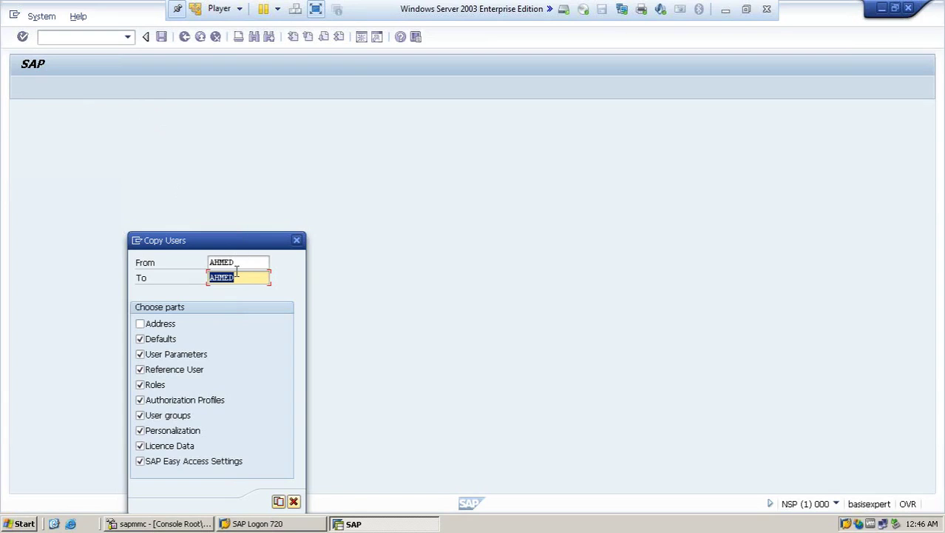
type("john")
left_click(278, 503)
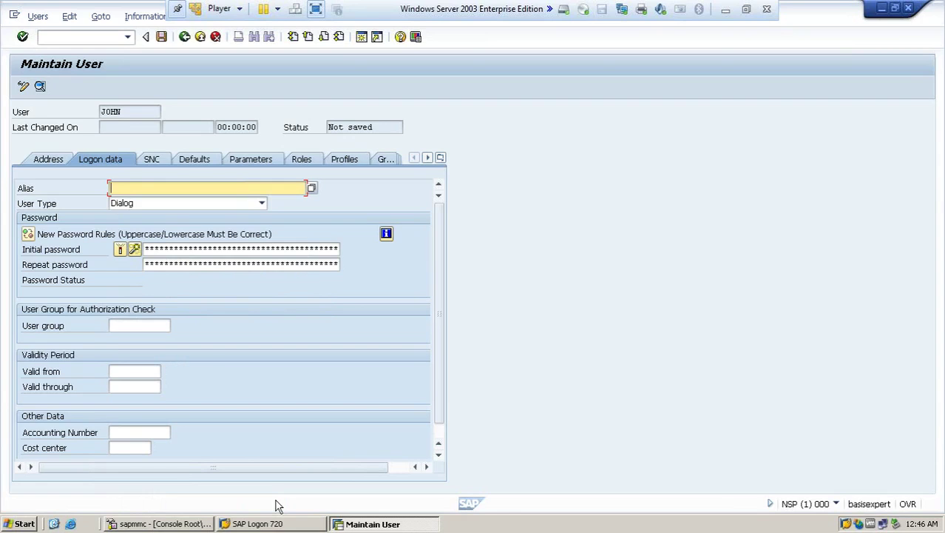
Step: Enter and repeat an initial password for JOHN, then save the new user
left_click(151, 250)
type("*****")
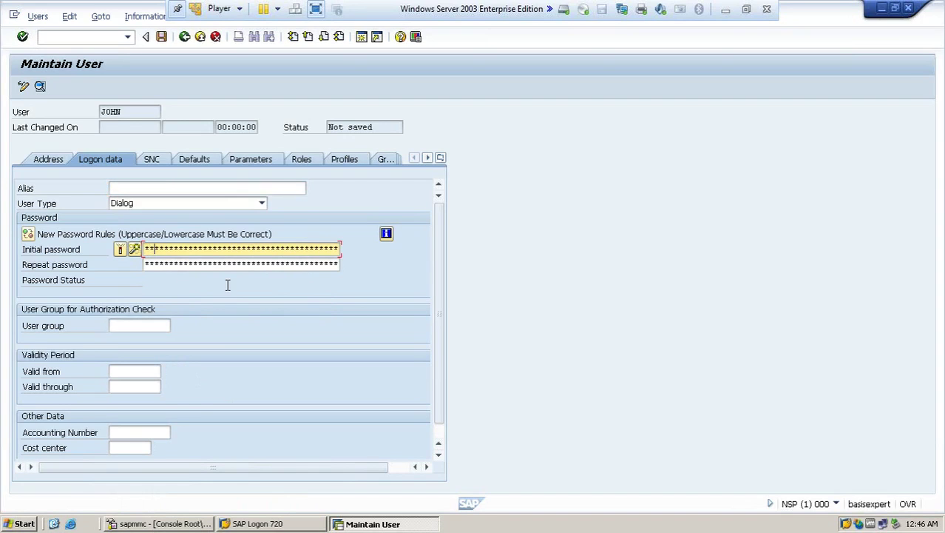
type("***")
key("Tab")
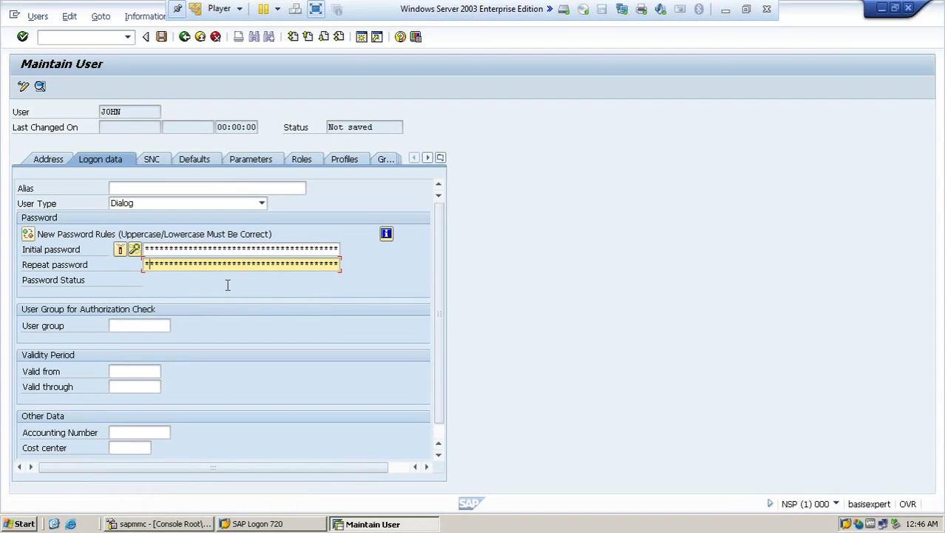
type("**********")
left_click(161, 40)
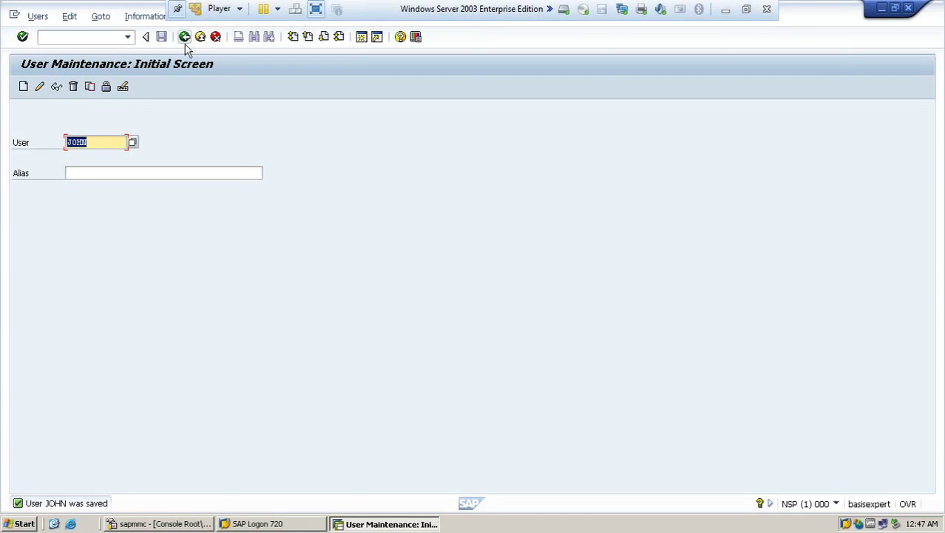
left_click(184, 38)
type("su01")
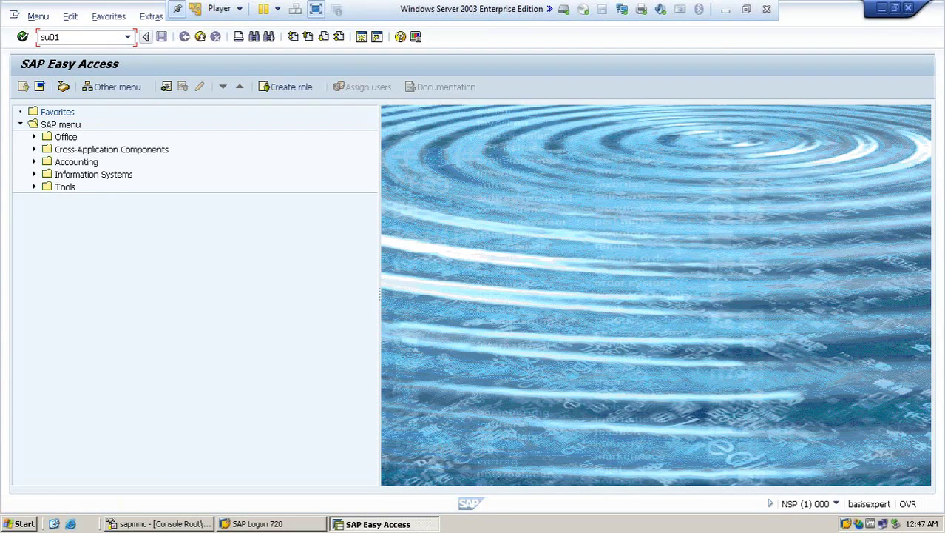
key("Return")
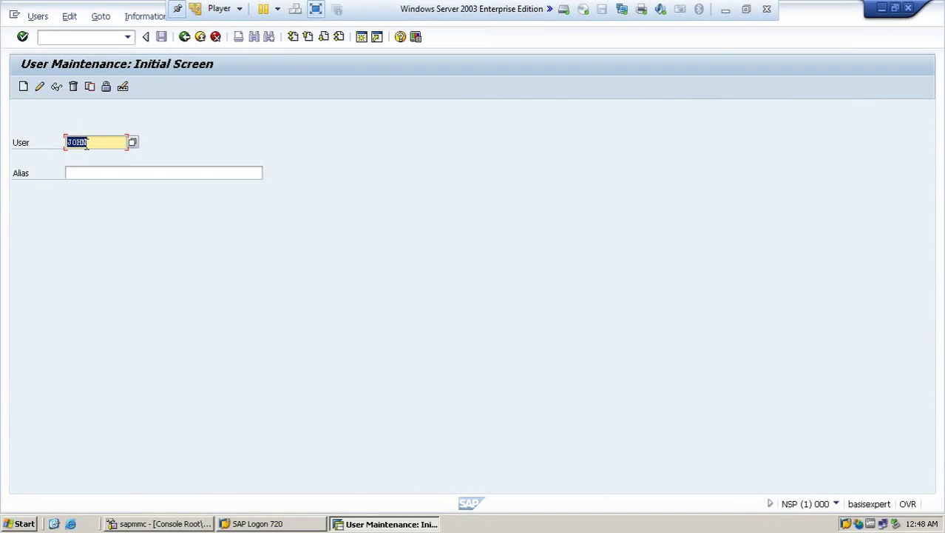
Step: Delete user JOHN from the SU01 initial screen, confirming removal of its mail user
left_click(74, 87)
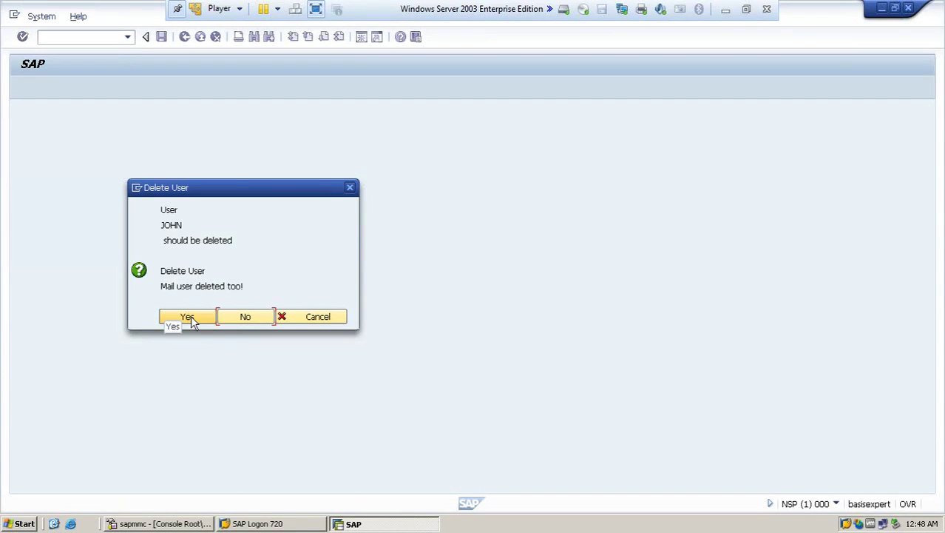
left_click(191, 318)
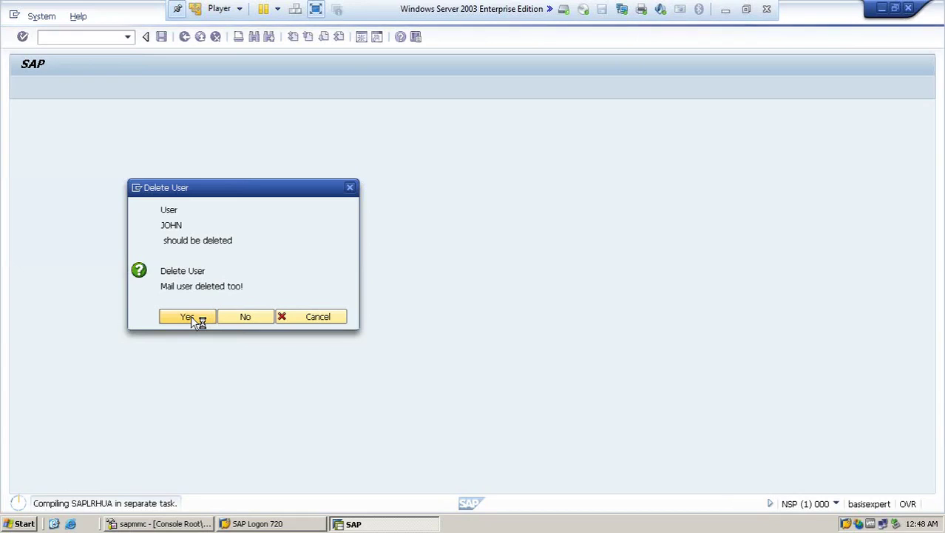
Step: Create a new SAP session from the dialog's system menu while JOHN's deletion processes
left_click(138, 190)
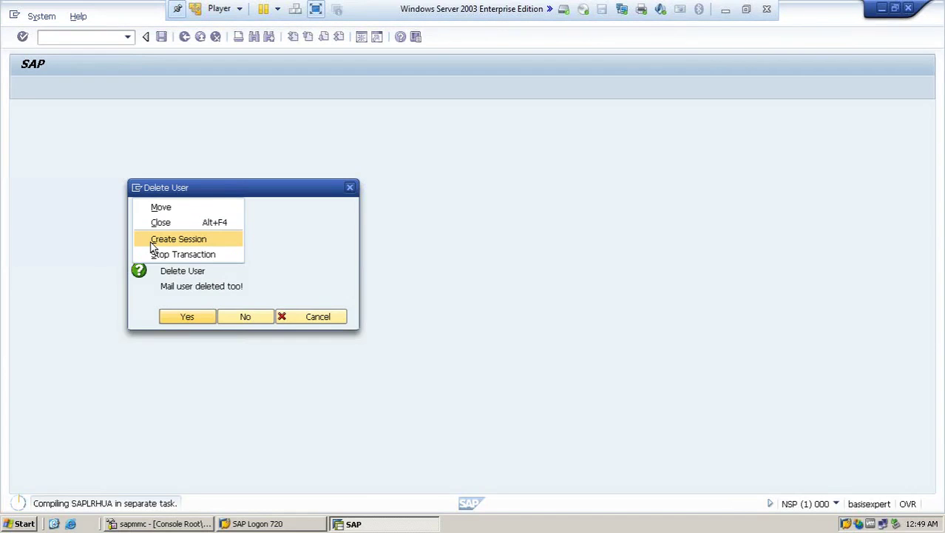
left_click(138, 189)
left_click(138, 191)
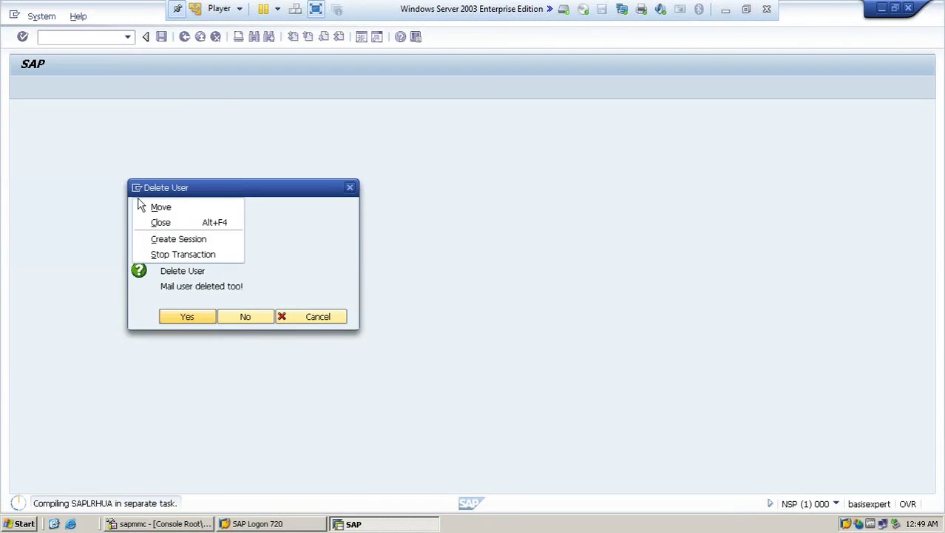
left_click(144, 241)
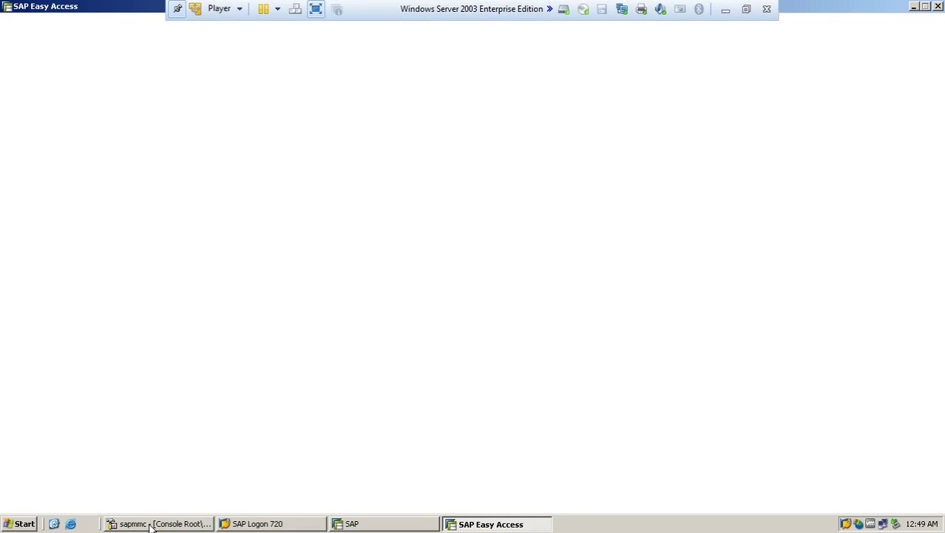
Step: Switch to the SAP Management Console showing the running ICM monitor
left_click(151, 523)
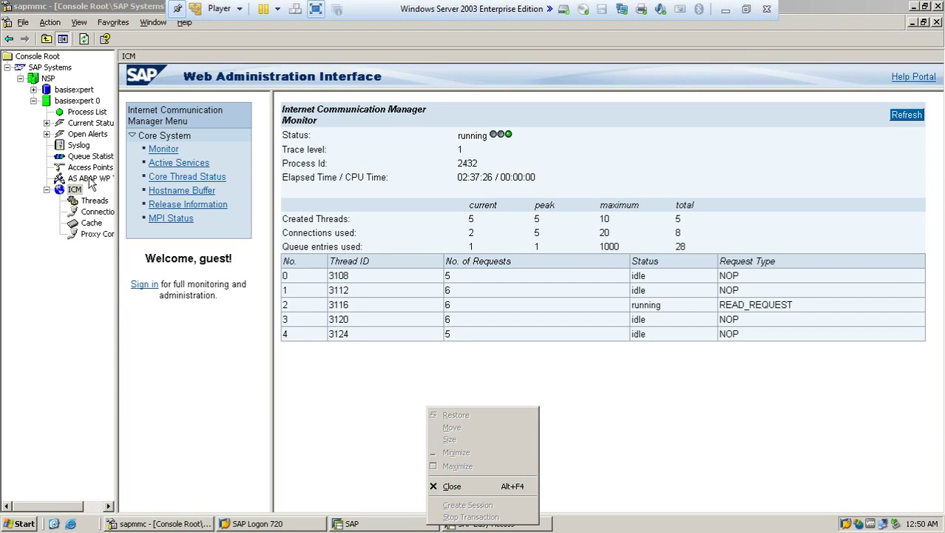
left_click(90, 184)
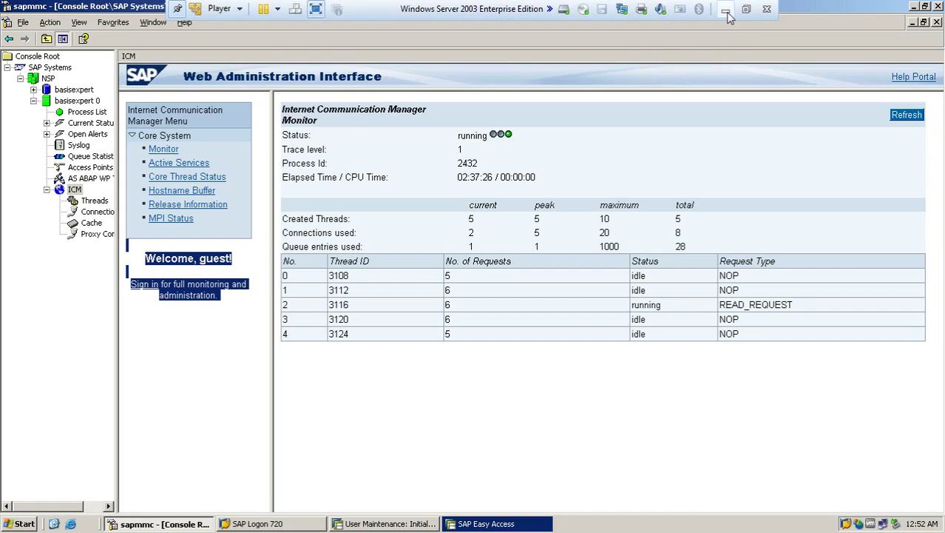
Step: In the Easy Access session, run su01 and enter ahmed as the user
left_click(520, 524)
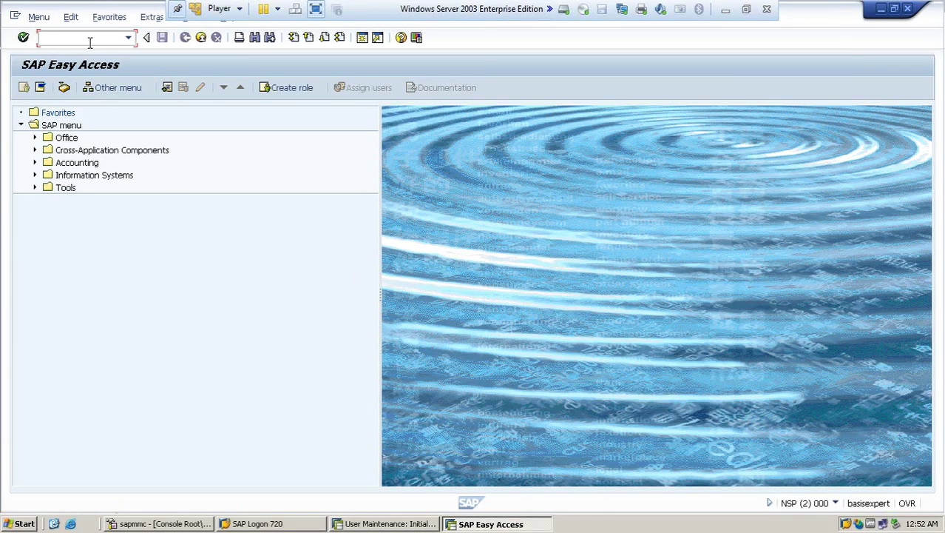
type("su01")
key("Return")
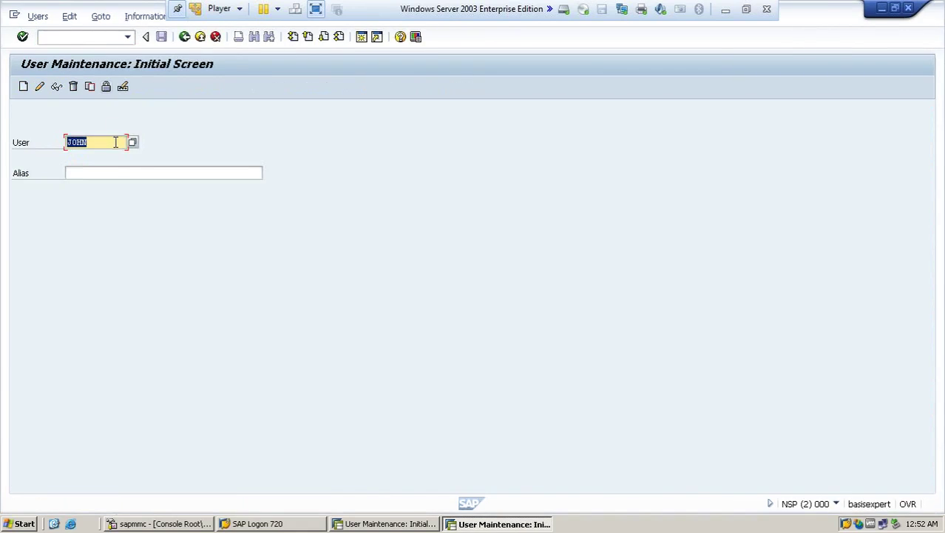
type("ahmed")
Step: Lock user AHMED via the Lock/Unlock button and its Lock confirmation
left_click(106, 87)
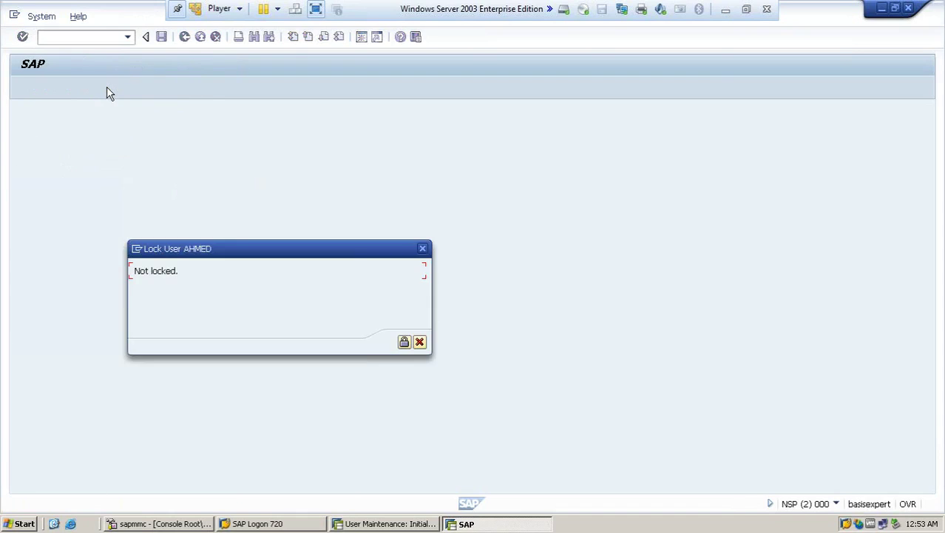
left_click(404, 342)
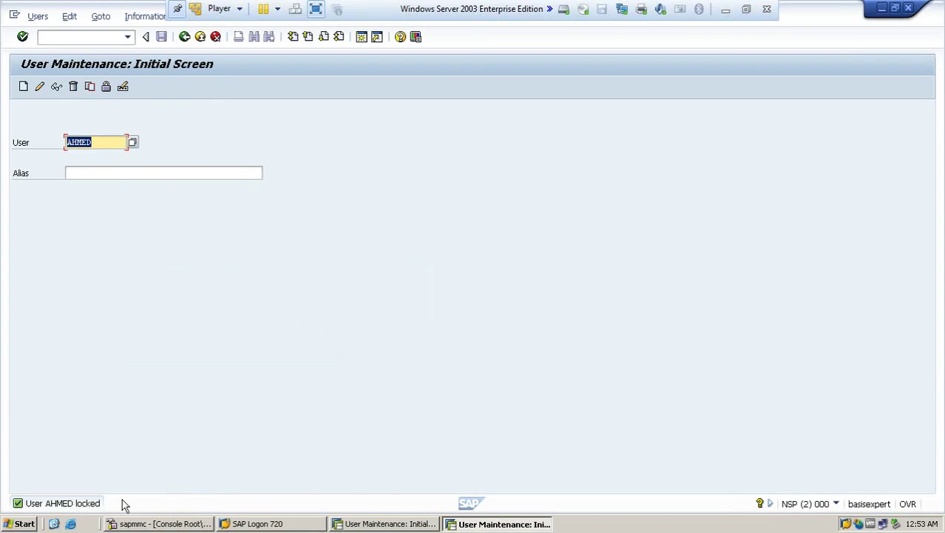
Step: Unlock user AHMED, then minimize the SAP window to show the User Administration slide
left_click(105, 92)
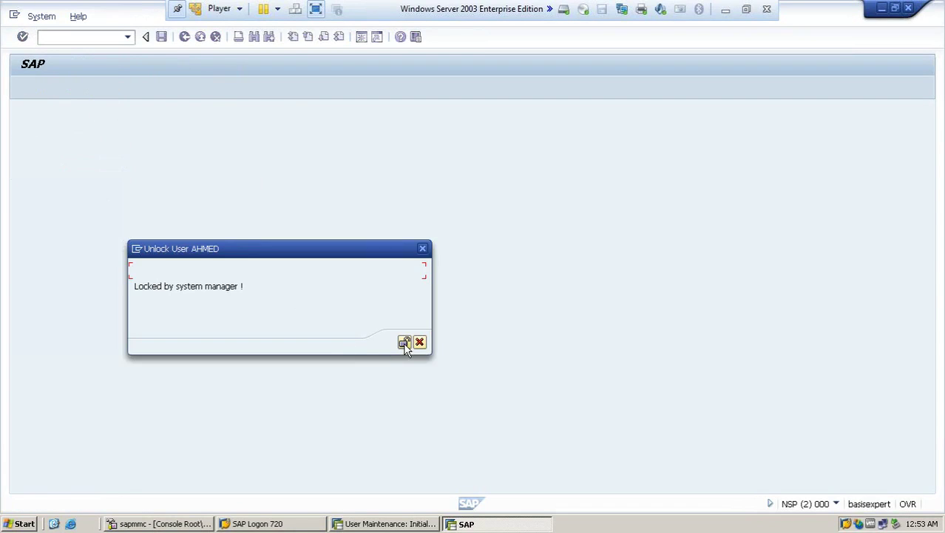
left_click(405, 343)
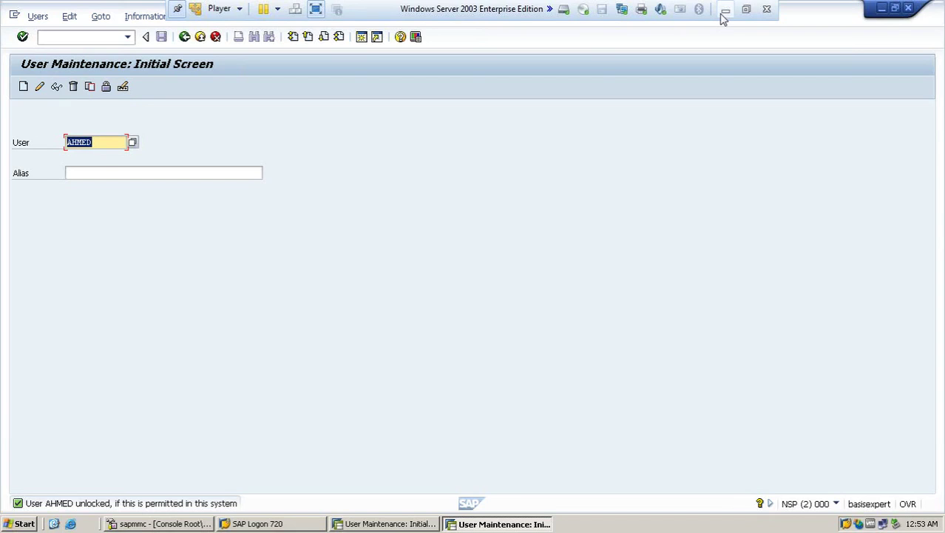
left_click(724, 13)
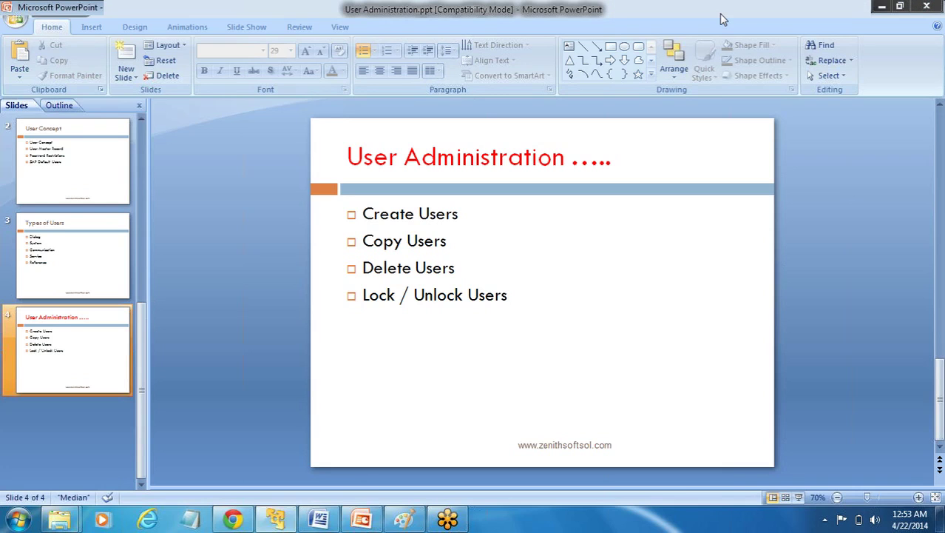